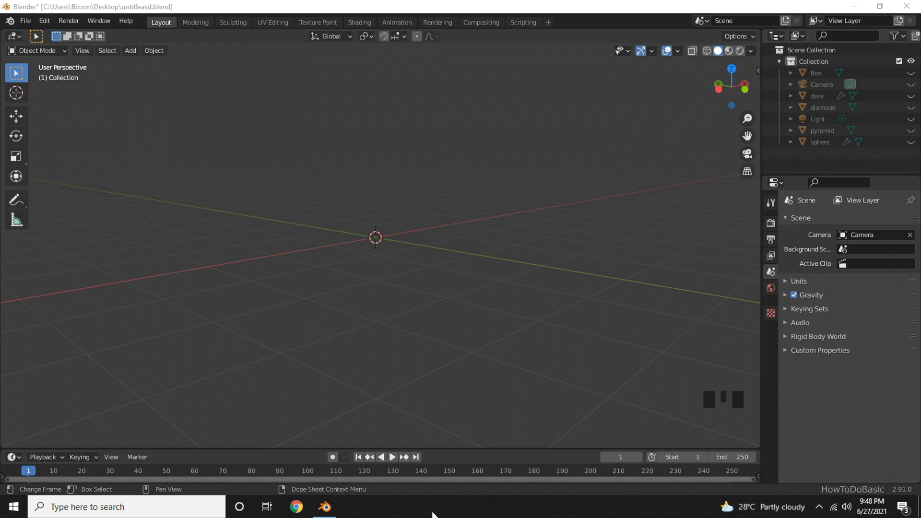
Add a cube mesh to the scene at the 3D cursor
click(424, 376)
key(shift+a)
mouse_move(394, 259)
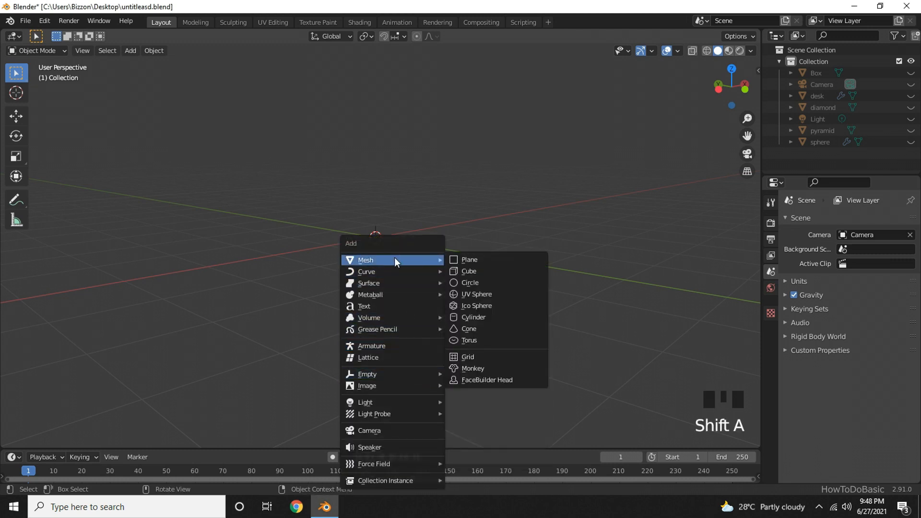
click(474, 272)
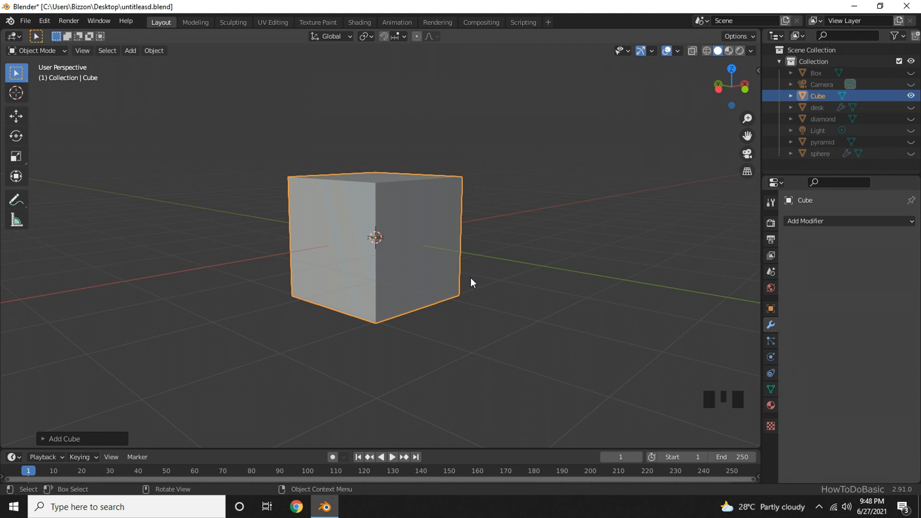
Add an empty volume object to the scene and hide the cube in the viewport
key(shift+a)
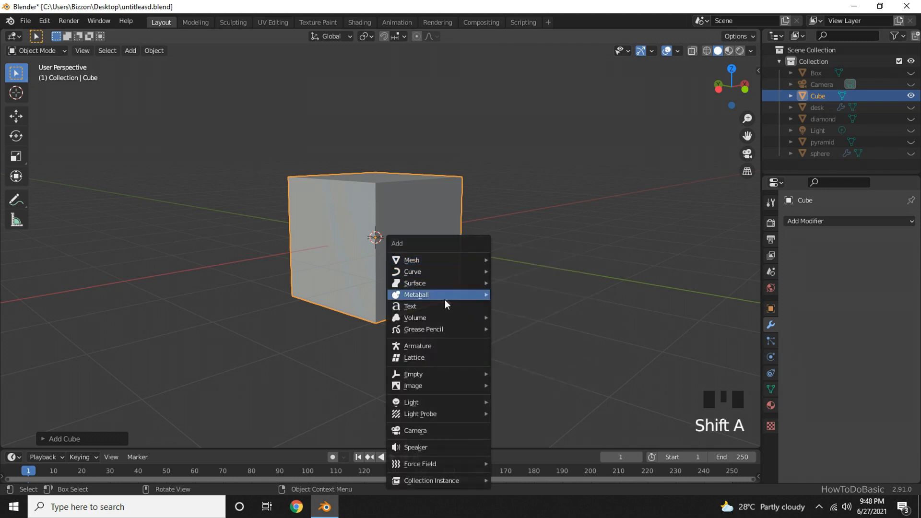
mouse_move(438, 317)
click(507, 327)
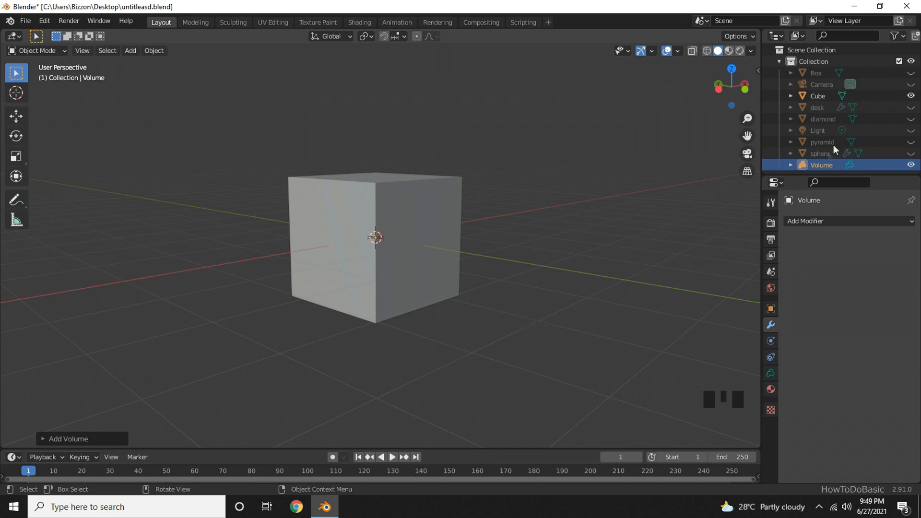
click(910, 96)
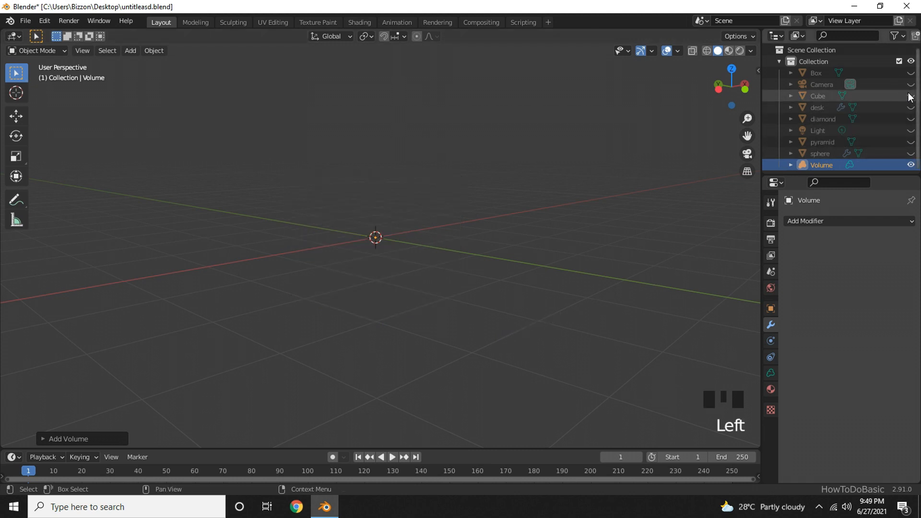
Give the volume object a Mesh to Volume modifier with Cube as its source object
click(816, 168)
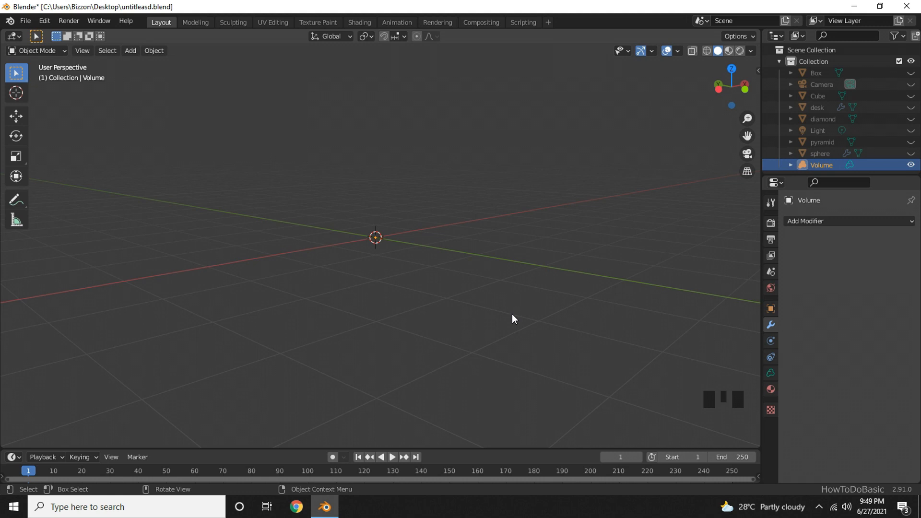
click(769, 326)
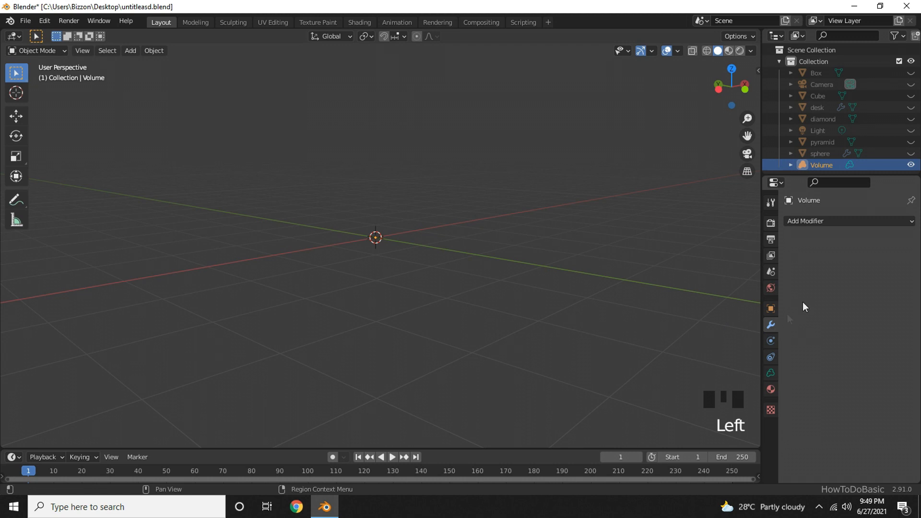
click(859, 221)
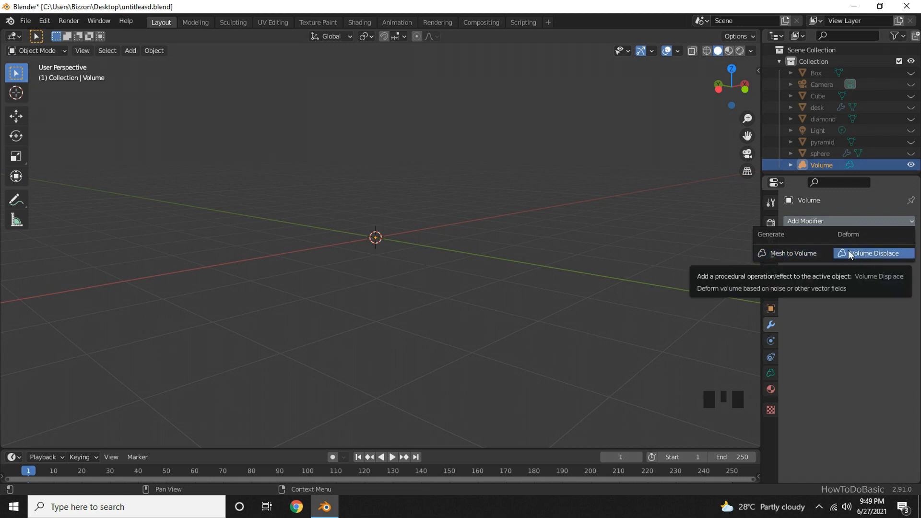
click(802, 252)
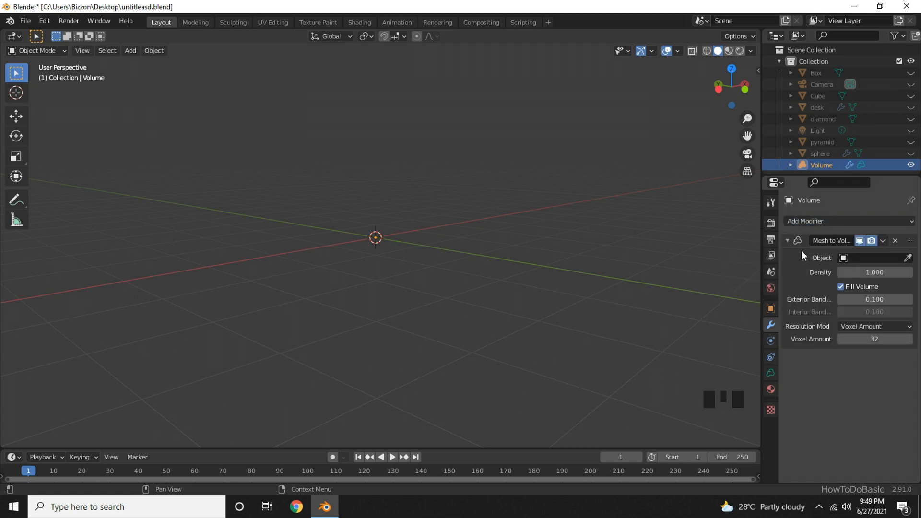
click(859, 258)
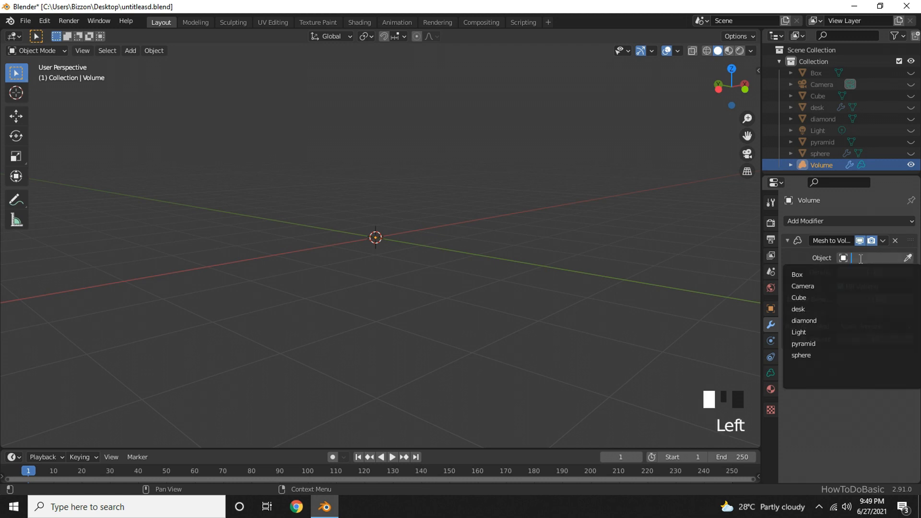
click(809, 298)
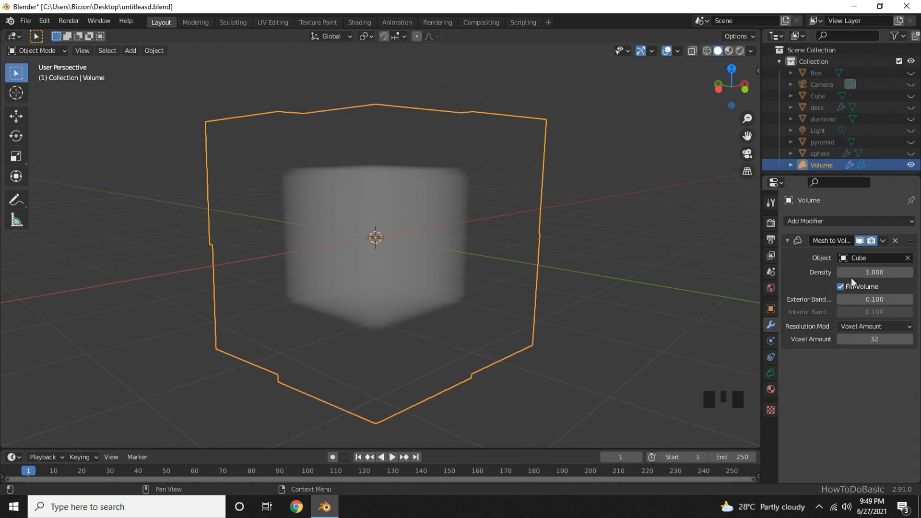
Set the Mesh to Volume modifier's density to 2 and its voxel amount to 64
click(909, 272)
mouse_move(874, 272)
mouse_down()
mouse_move(899, 271)
mouse_move(866, 272)
mouse_move(887, 272)
mouse_up()
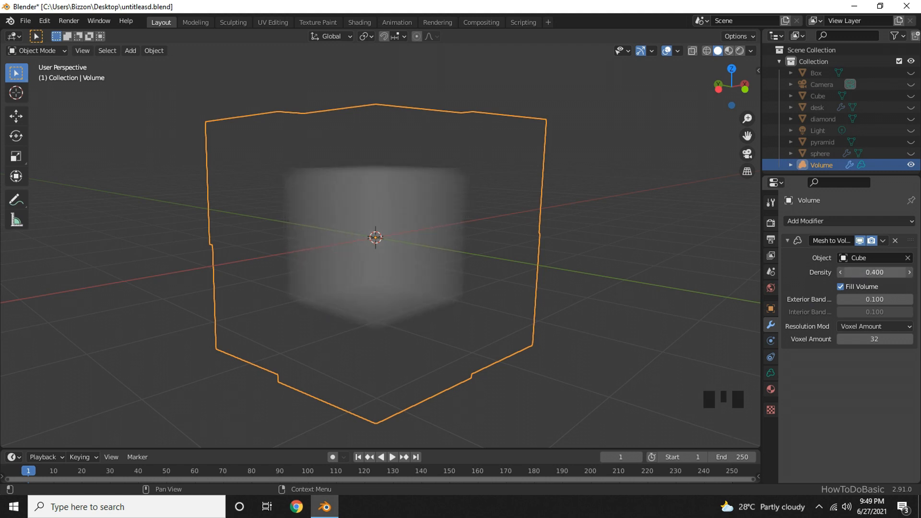
click(874, 272)
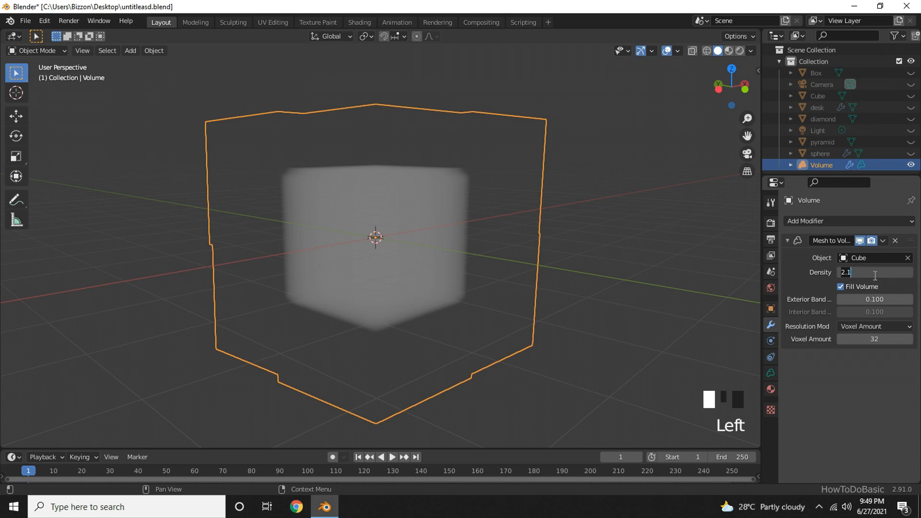
text(2)
key(Return)
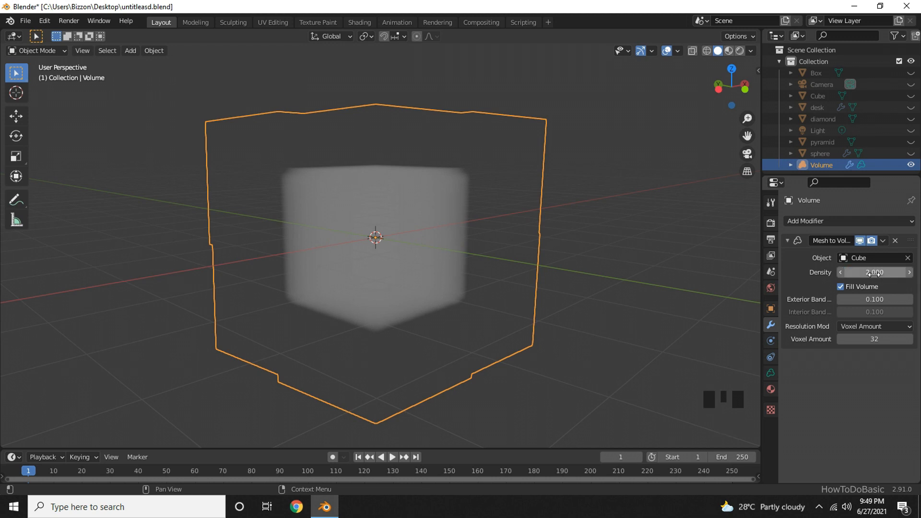
click(869, 339)
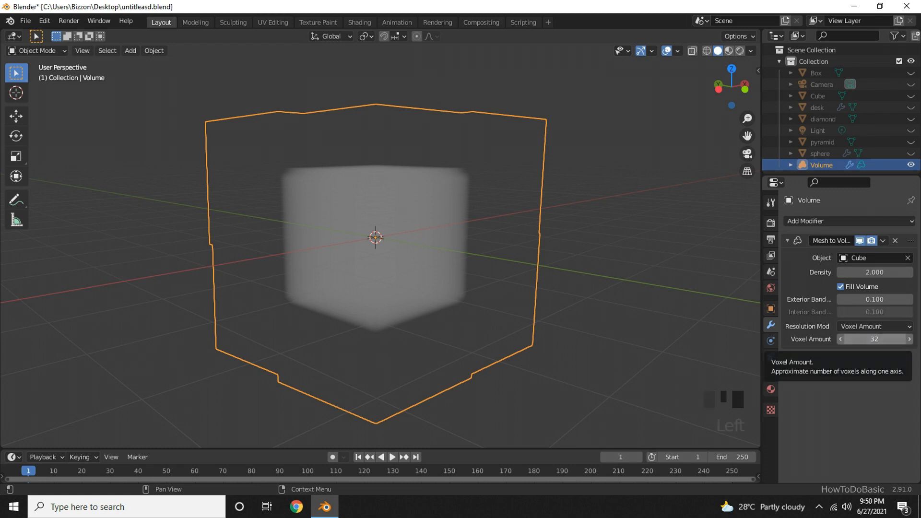
text(4)
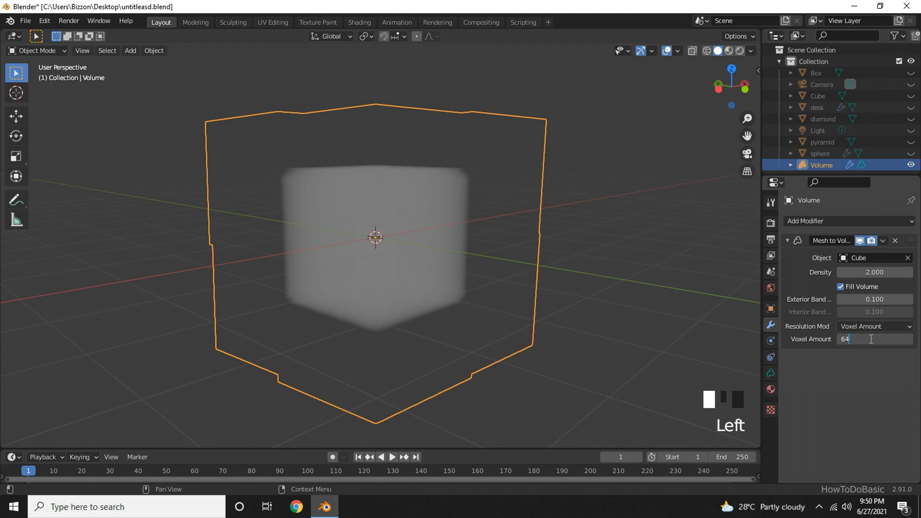
key(Return)
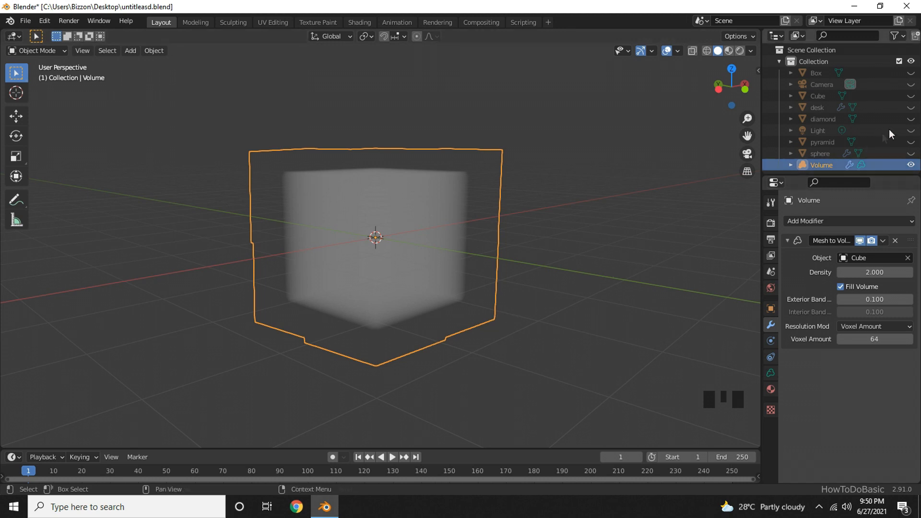
Unhide the cube and add a centred horizontal loop cut around it in Edit Mode
click(910, 96)
click(883, 96)
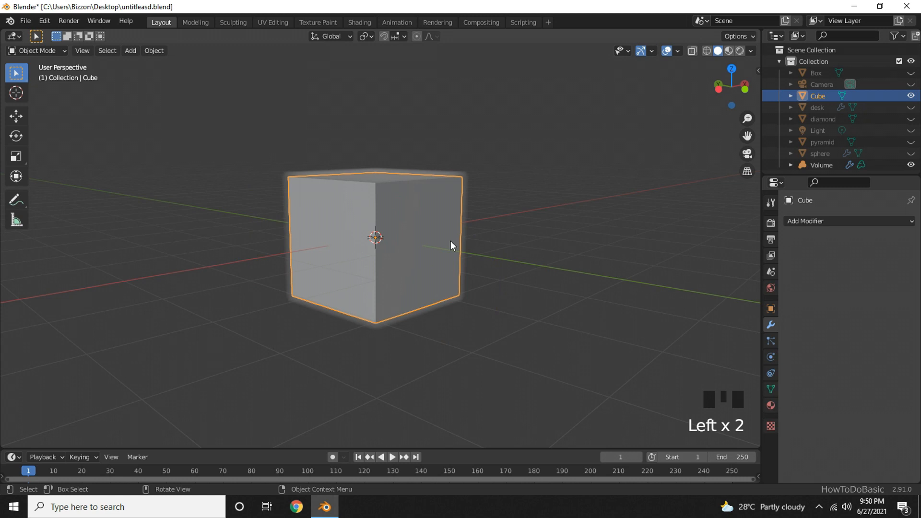
key(Tab)
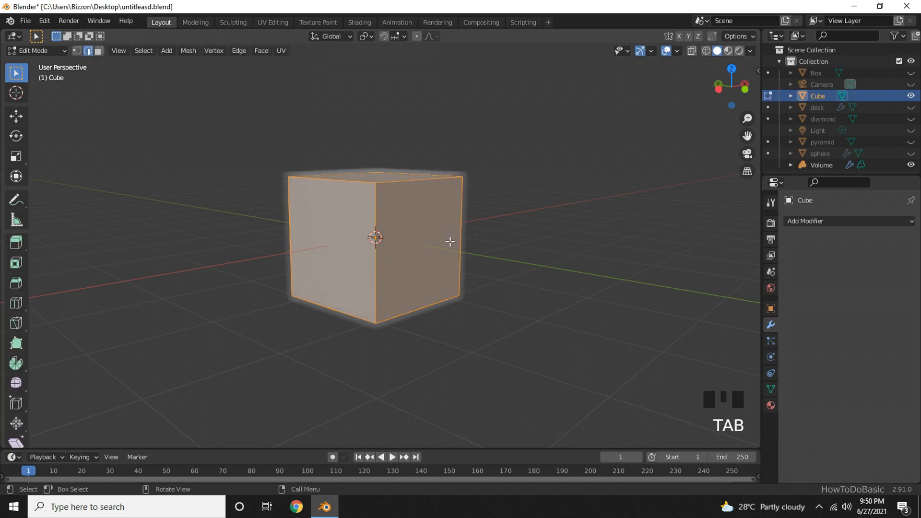
key(ctrl+r)
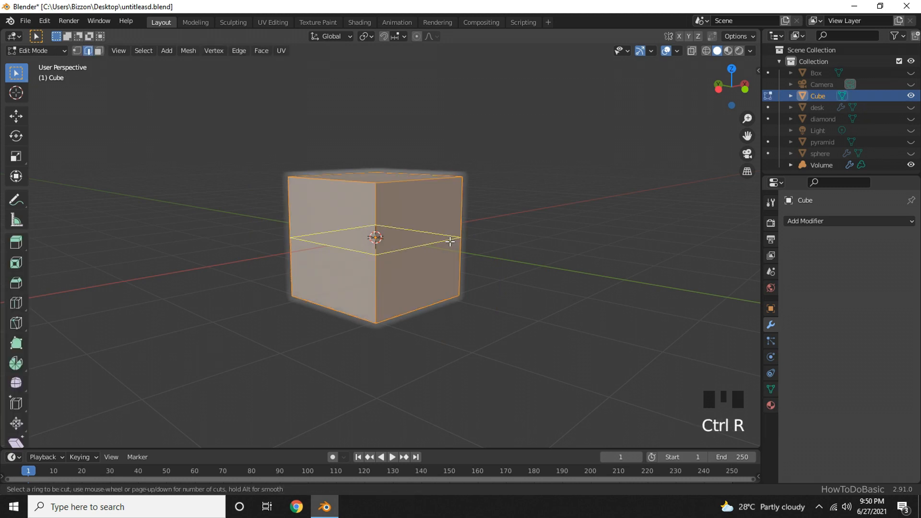
click(449, 241)
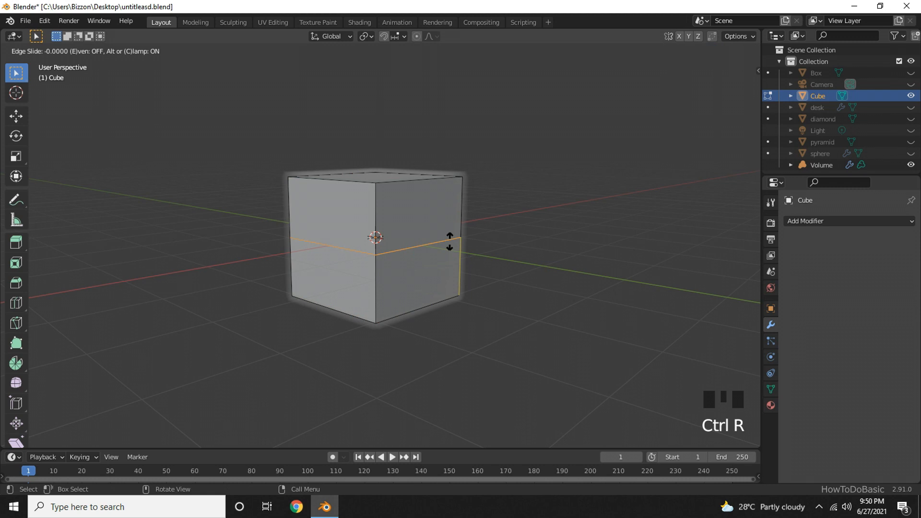
right_click(450, 241)
Scale the cube's middle edge loop outward, hide the cube in the viewport and return to Object Mode
key(s)
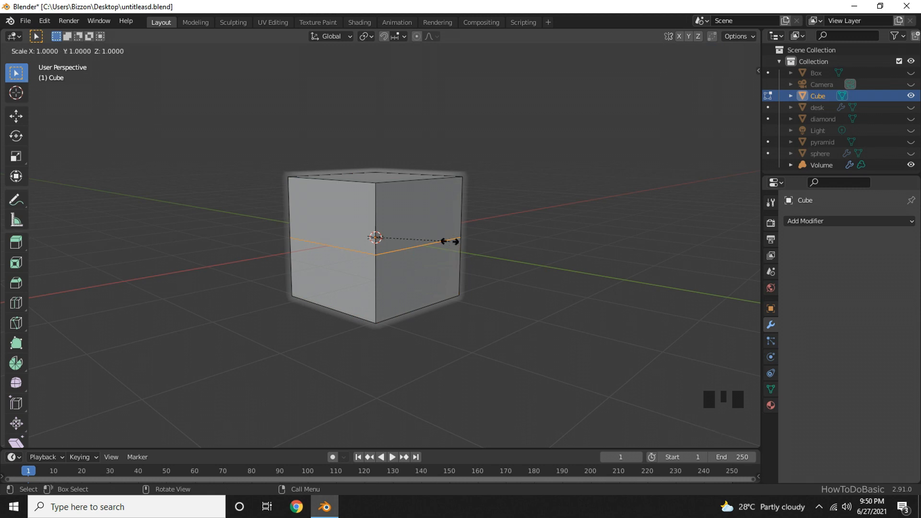
click(477, 257)
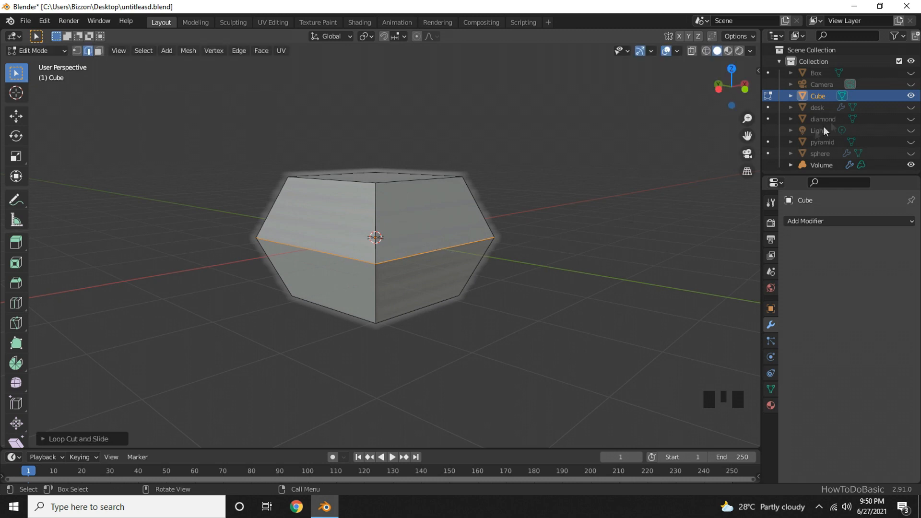
click(911, 96)
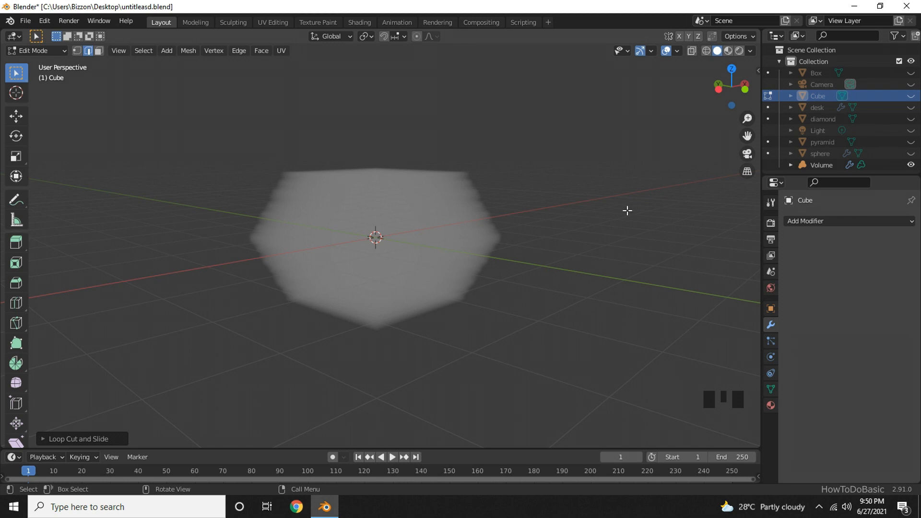
key(Tab)
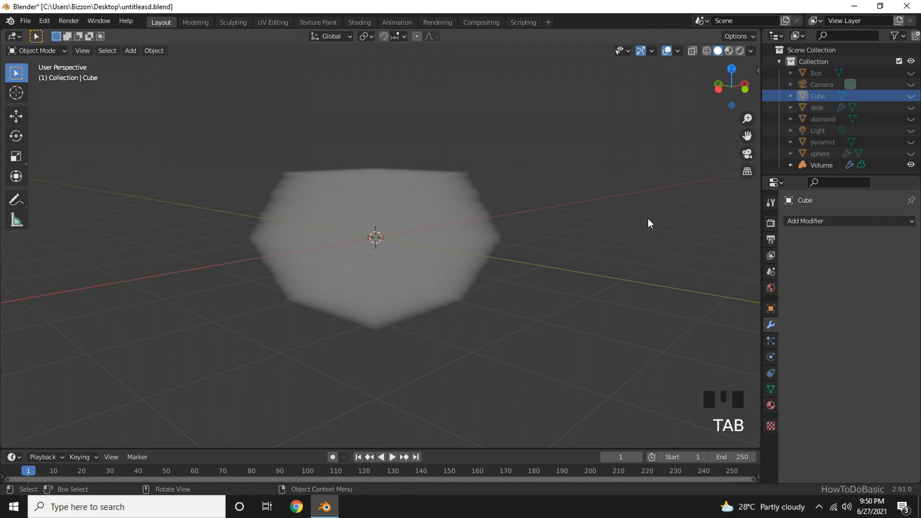
Add a Volume Displace modifier to the volume object
click(823, 165)
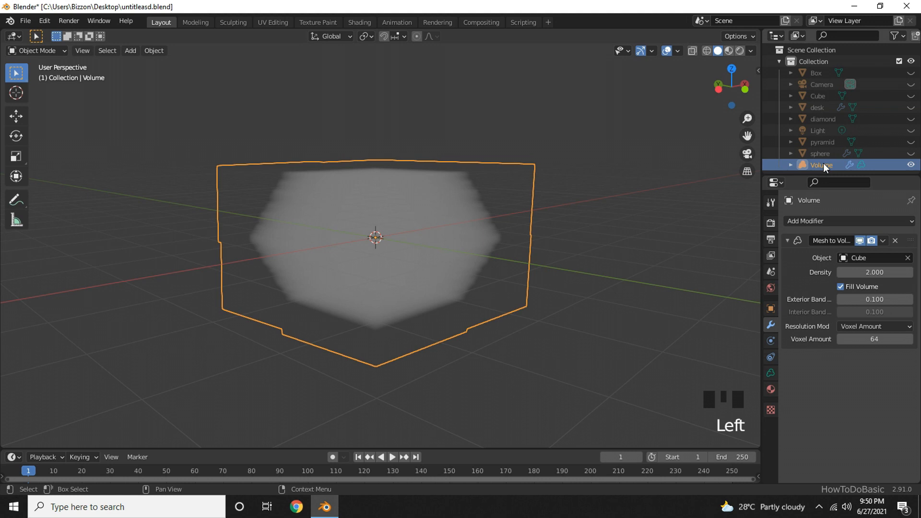
click(817, 220)
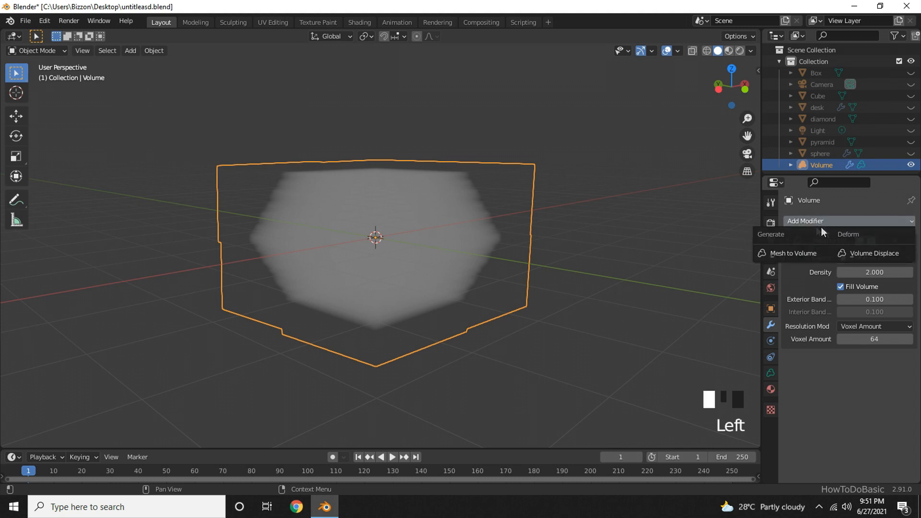
click(871, 255)
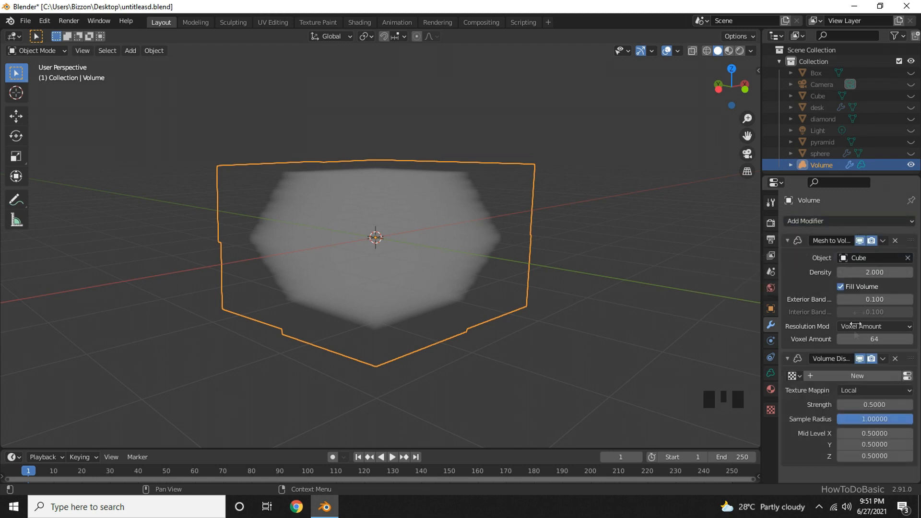
Create a new texture for the Volume Displace modifier and set its type to Clouds
click(840, 376)
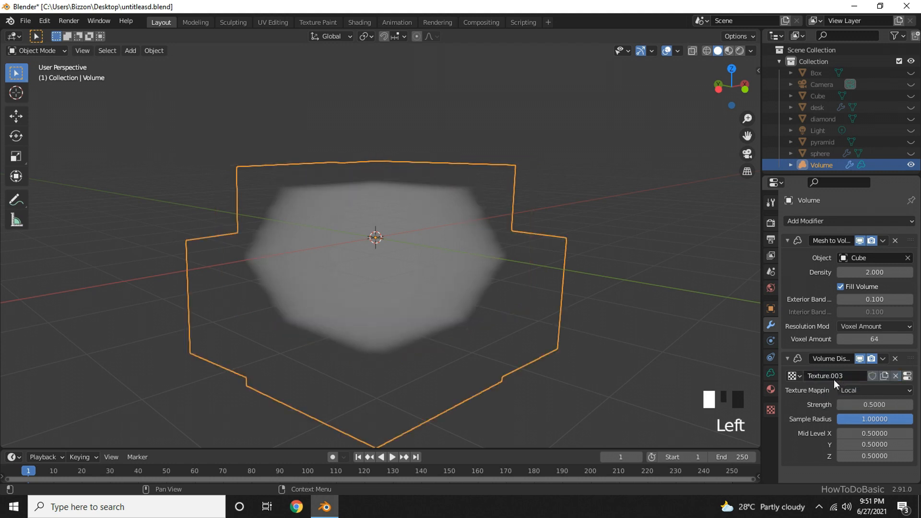
click(907, 376)
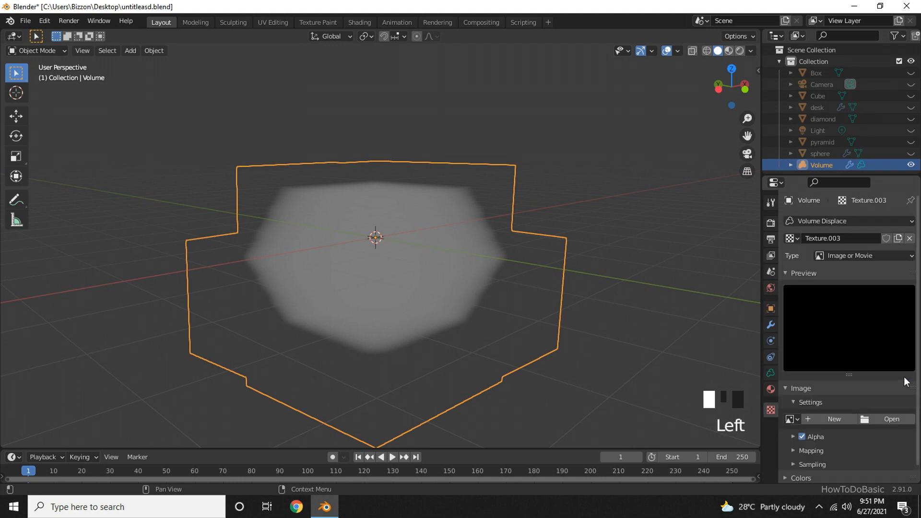
click(875, 257)
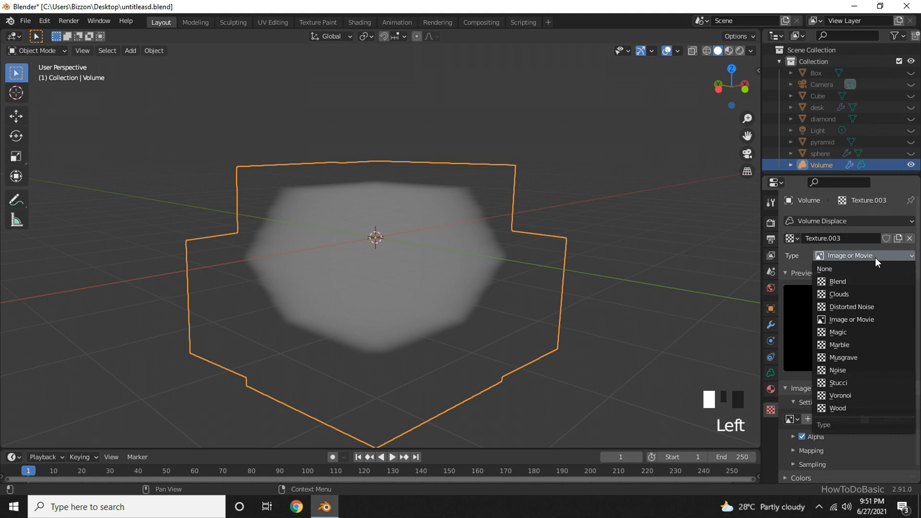
click(853, 295)
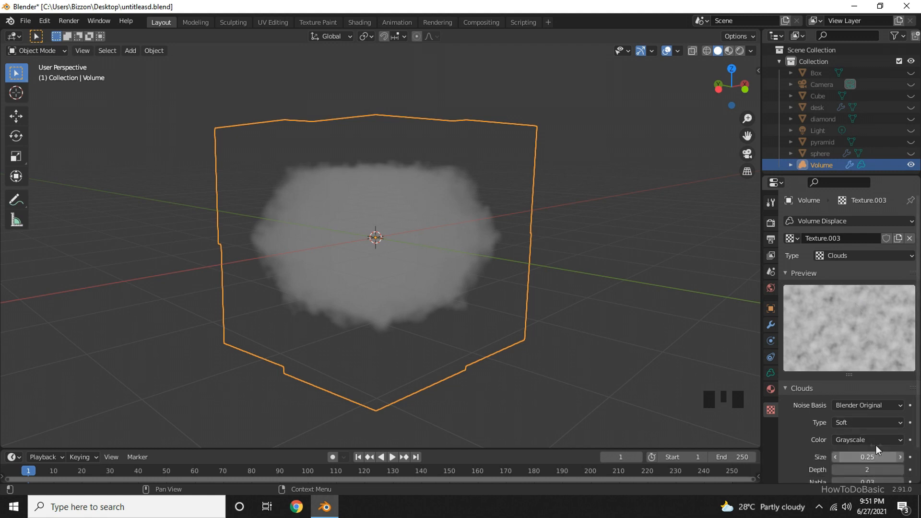
Try the Hard noise type on the Clouds texture, return it to Soft, and deselect the volume
scroll(875, 479, down, 2)
scroll(872, 445, down, 2)
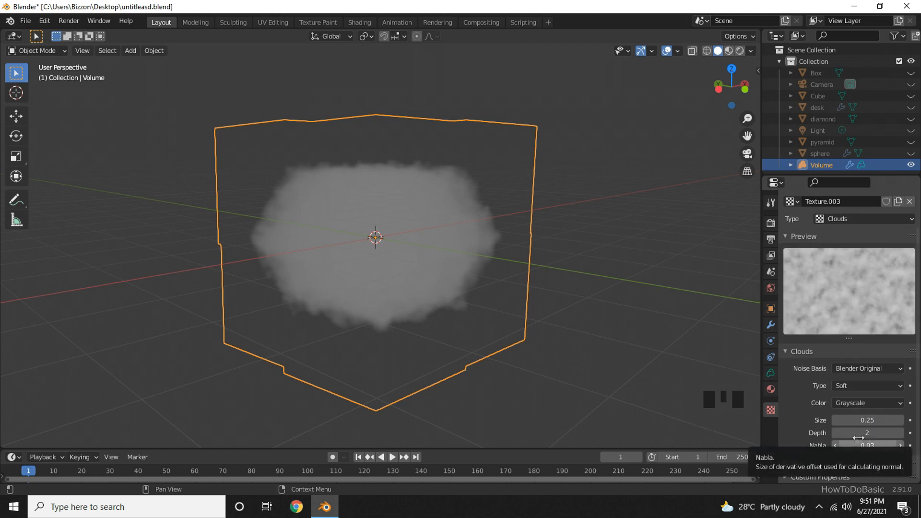
click(858, 387)
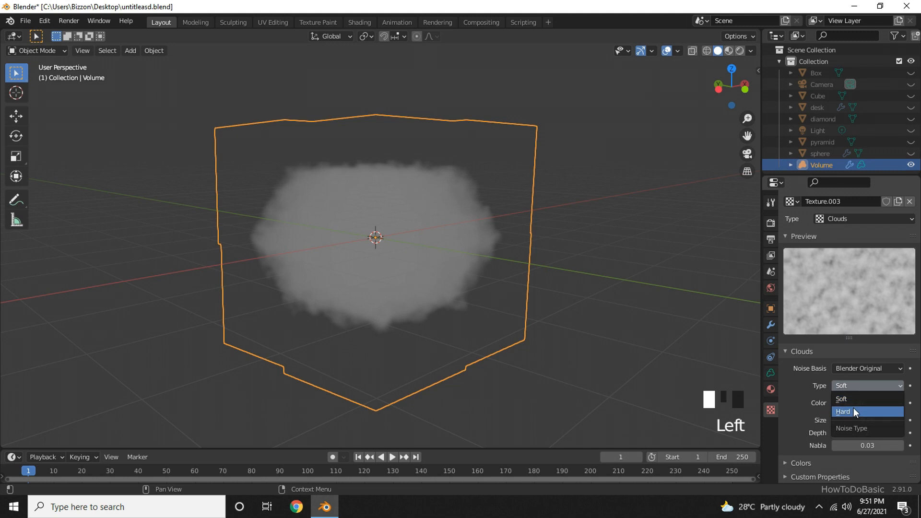
click(853, 408)
click(851, 390)
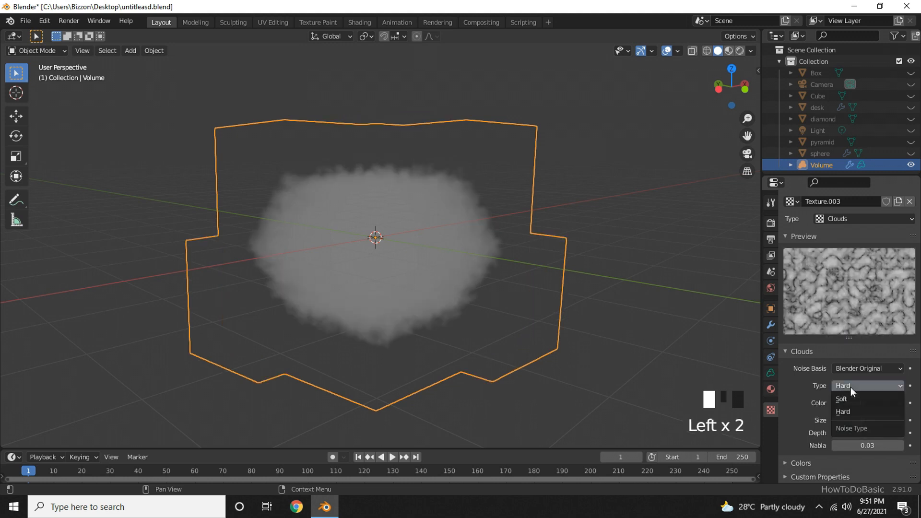
click(850, 398)
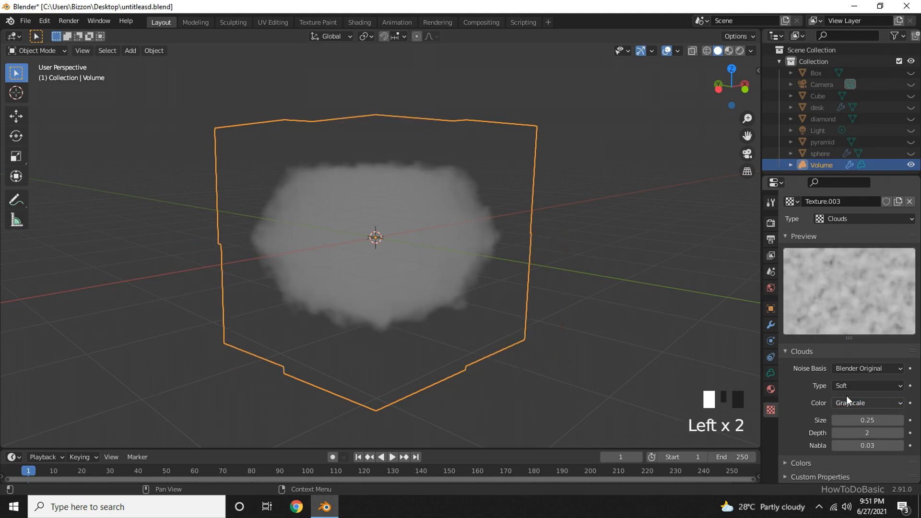
click(711, 344)
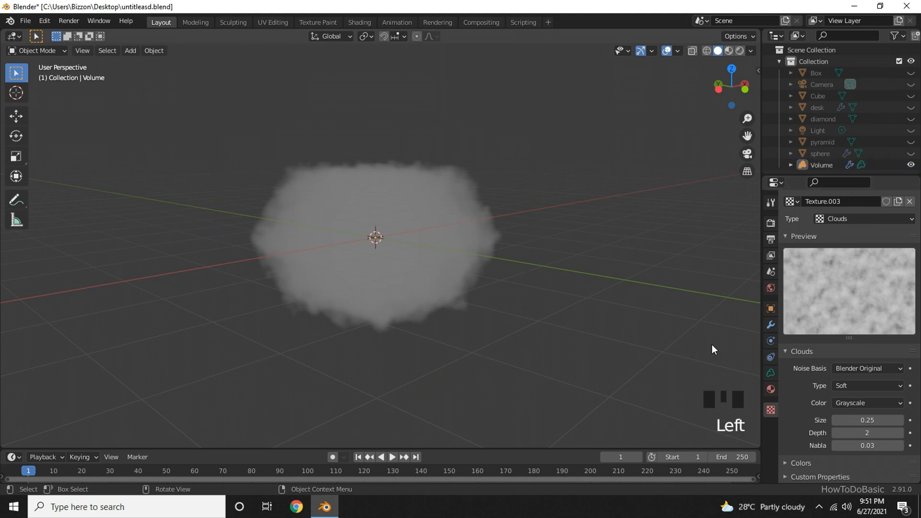